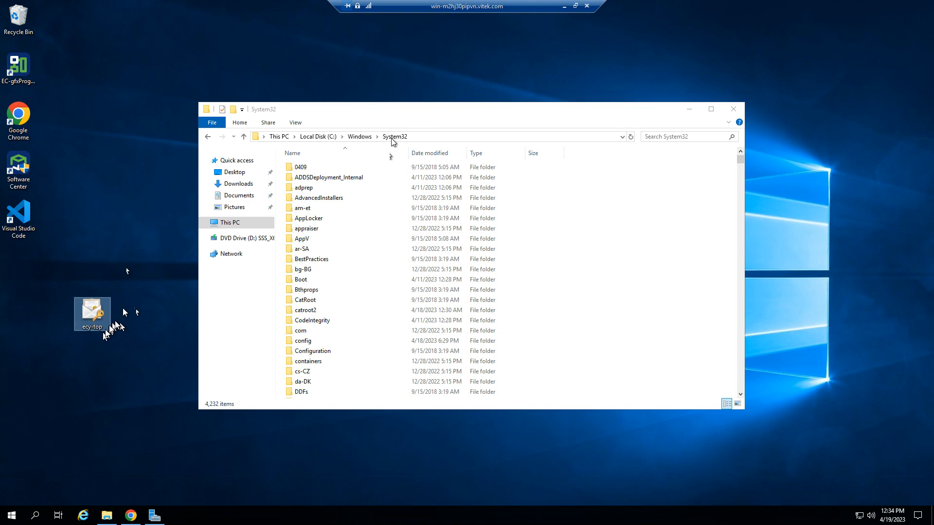
click(392, 139)
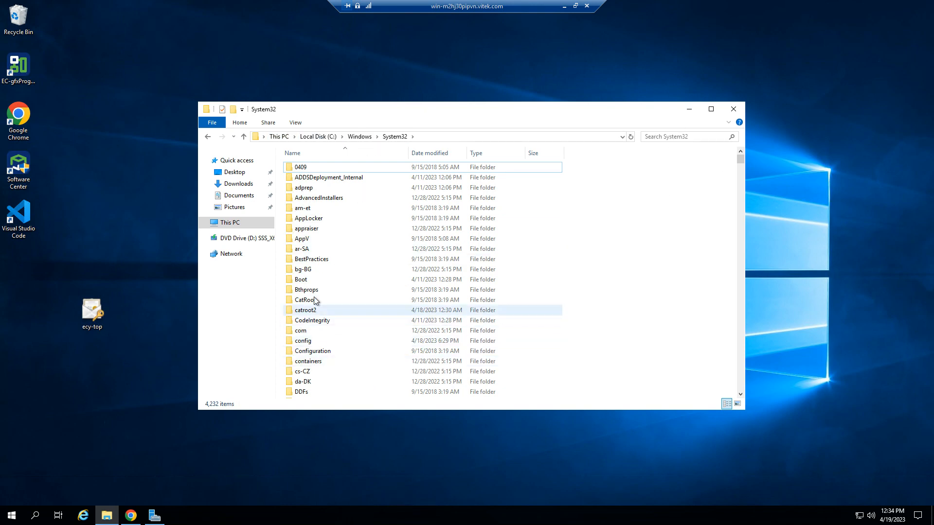
click(734, 109)
click(130, 516)
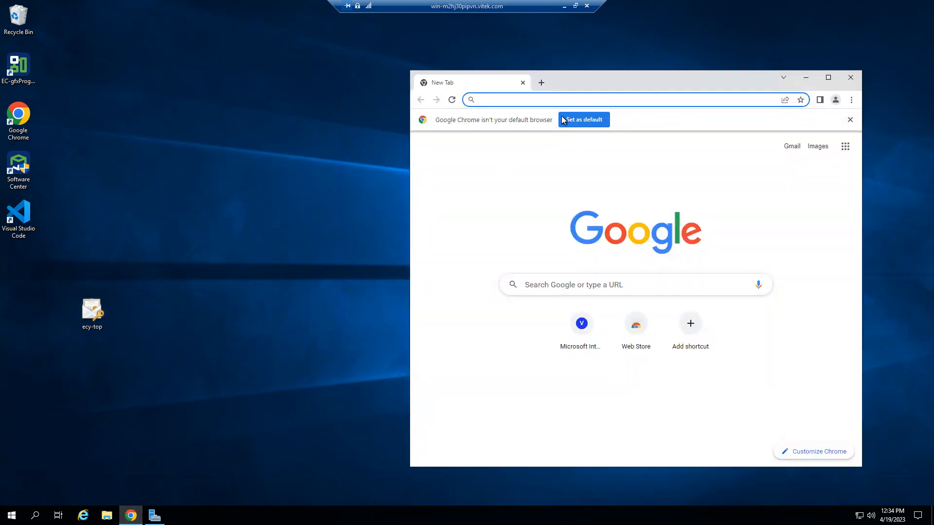
text(https)
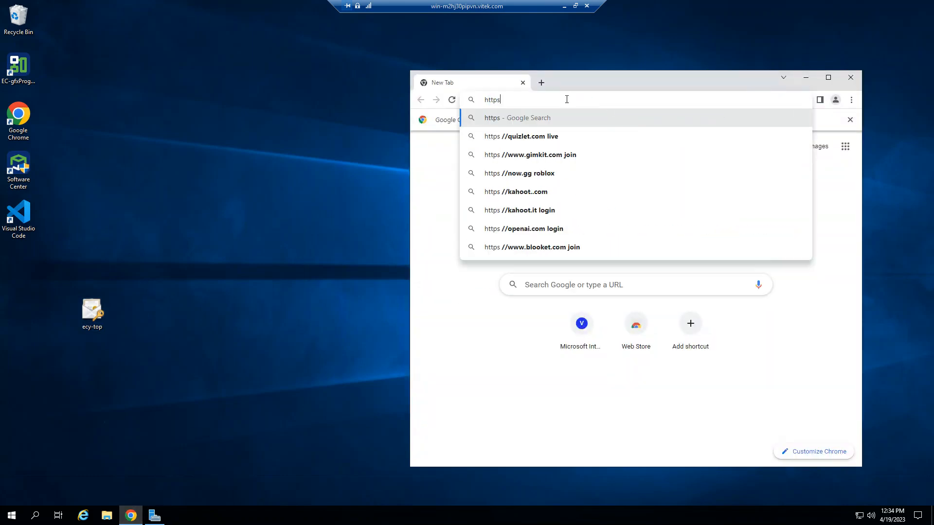
text(://ec)
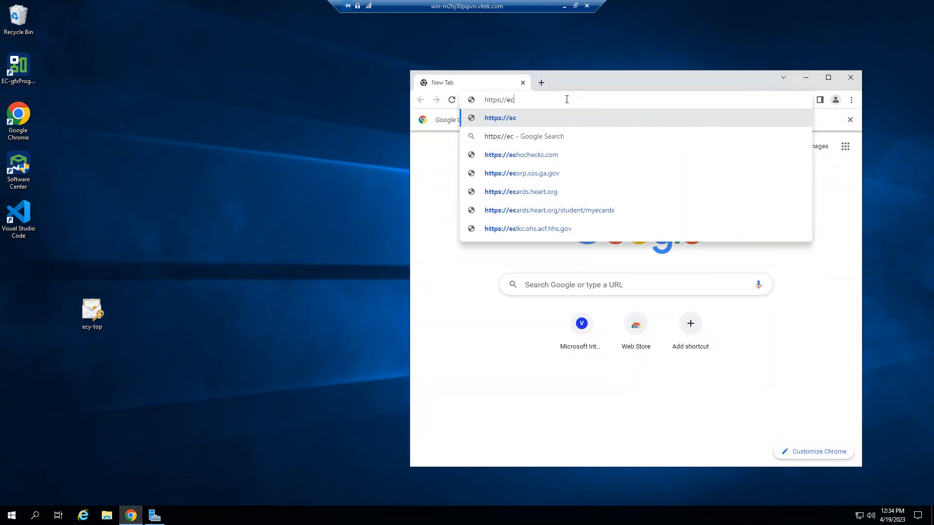
text(y-top.)
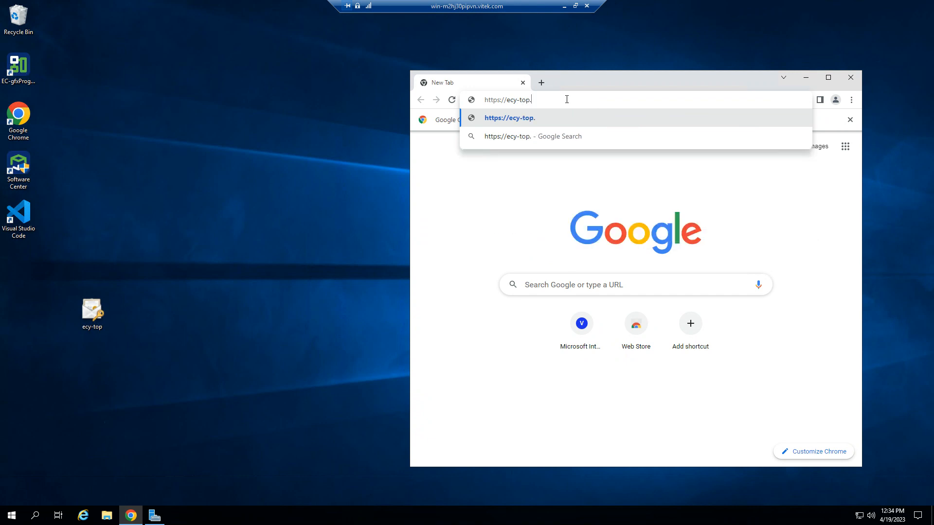
text(vitek.com)
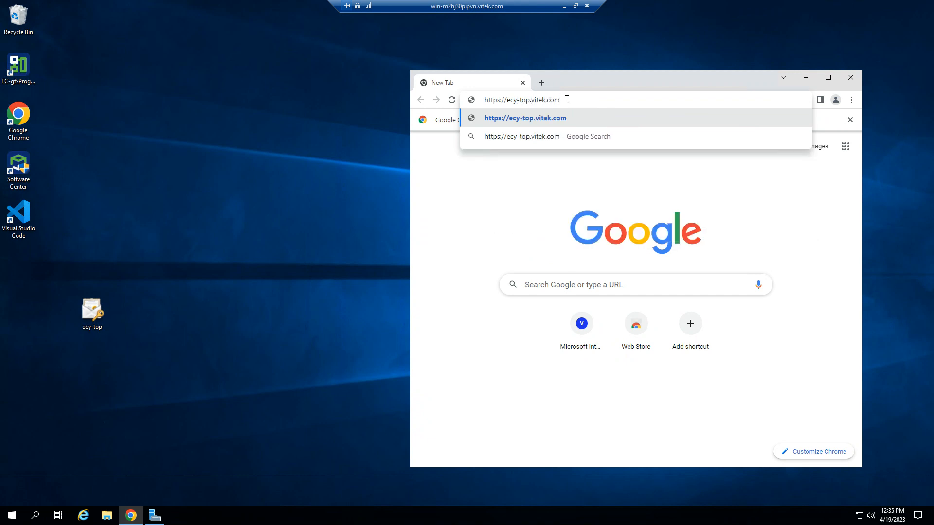
key(Return)
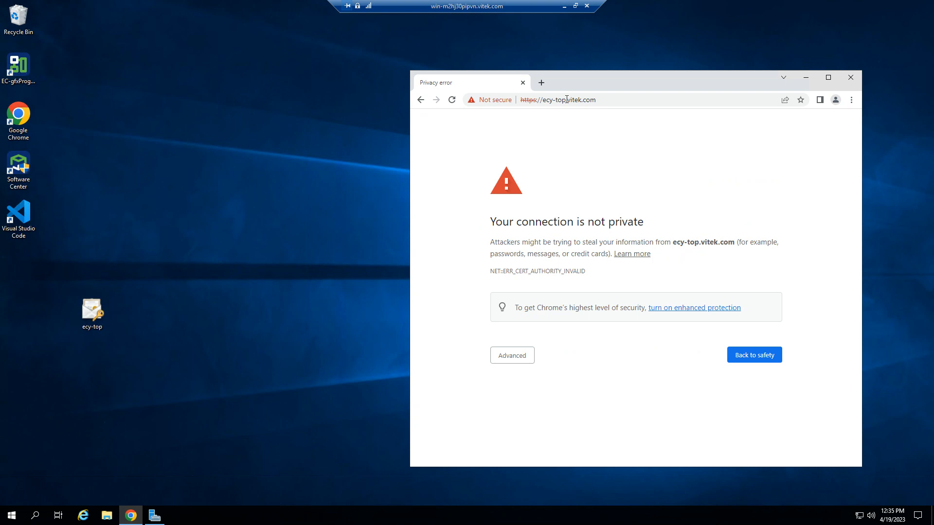
Proceed past the privacy warning to ecy-top.vitek.com and enlarge the browser window.
click(511, 363)
click(497, 431)
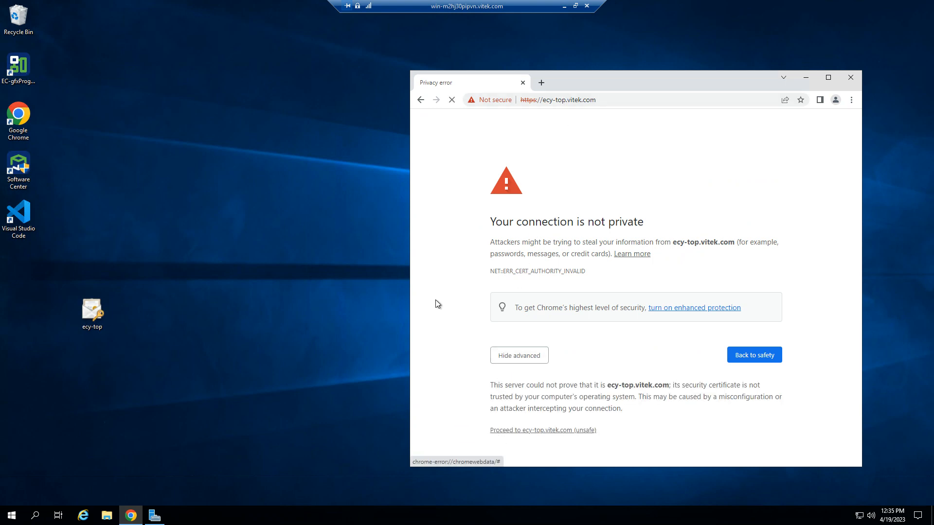
drag(410, 271, 182, 277)
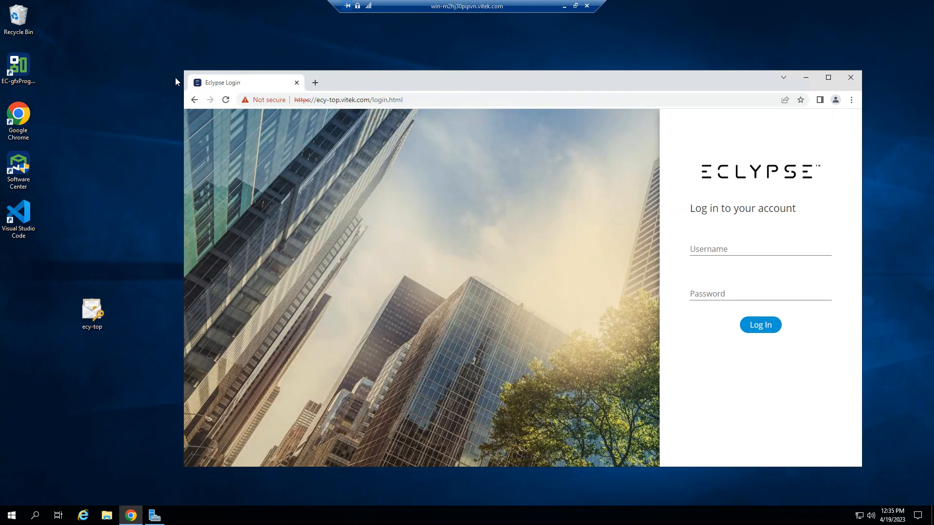
drag(178, 69, 149, 22)
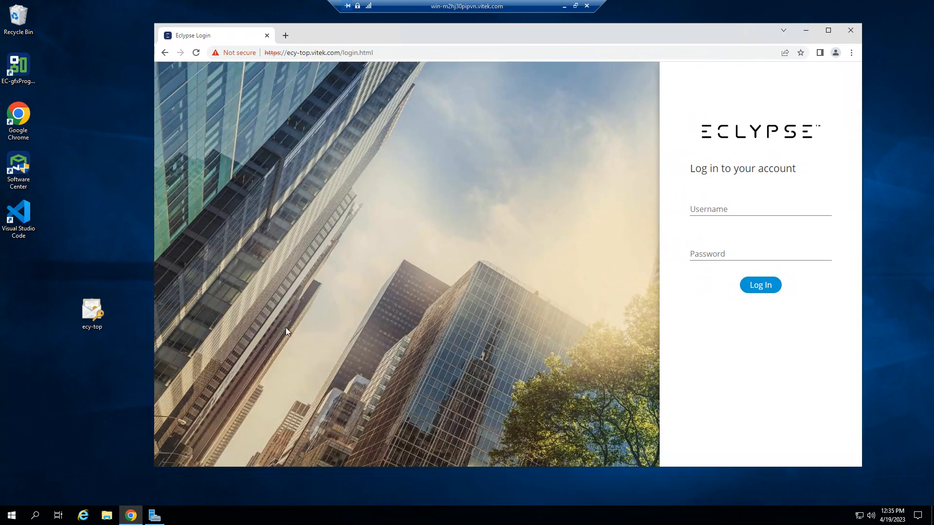
Log in to the Eclypse controller as admin with the account password.
click(711, 209)
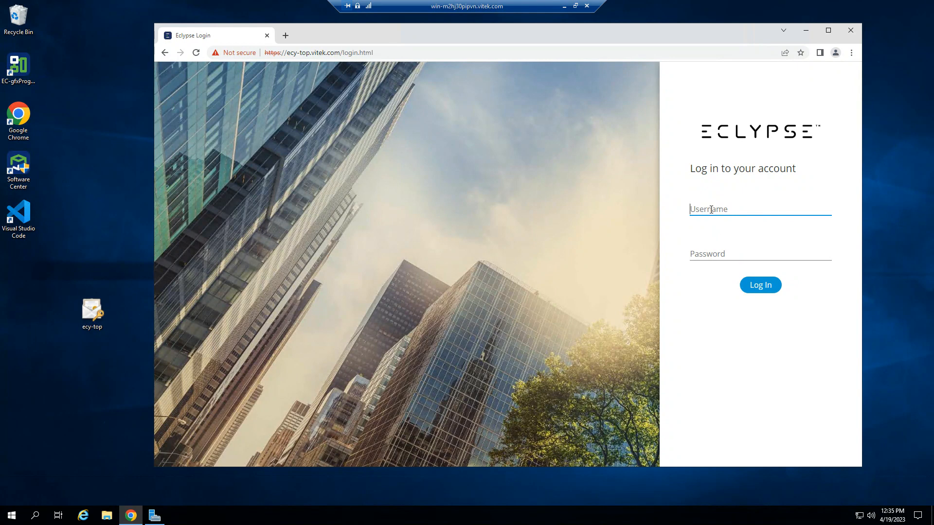
text(admin)
key(Tab)
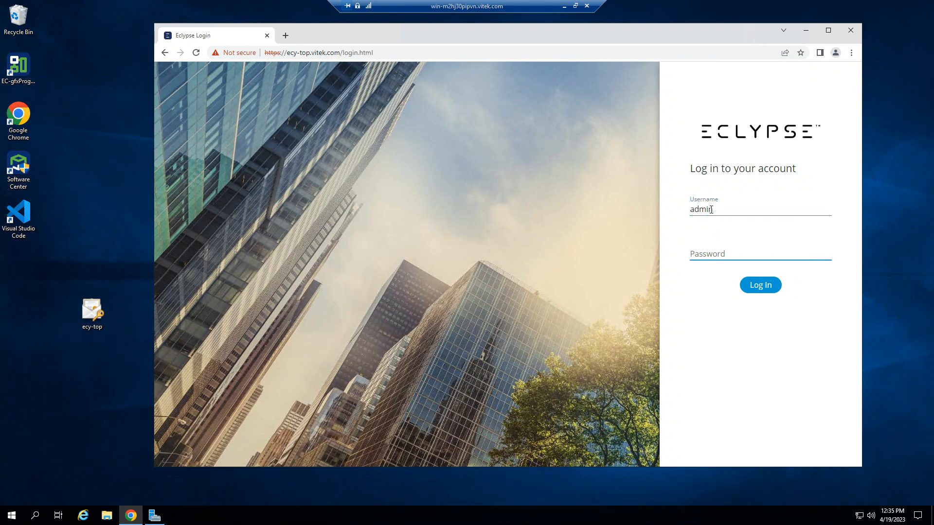
text(••••••••••)
key(Return)
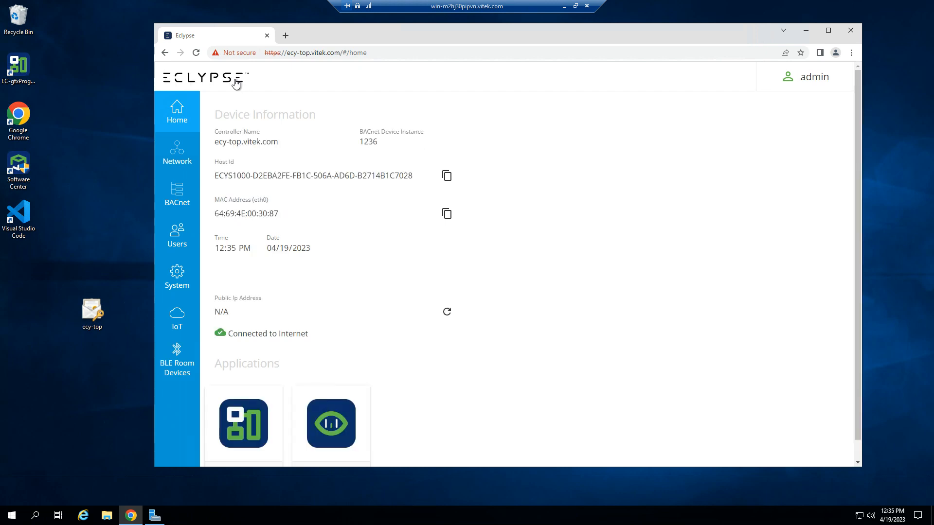
View the site's current certificate, including its issuer and validity period, and close the viewer.
click(234, 52)
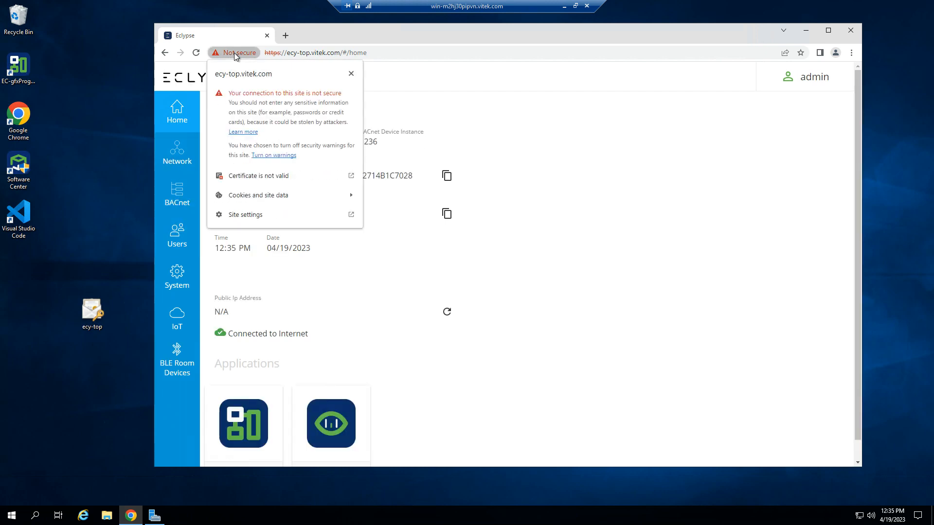
click(250, 169)
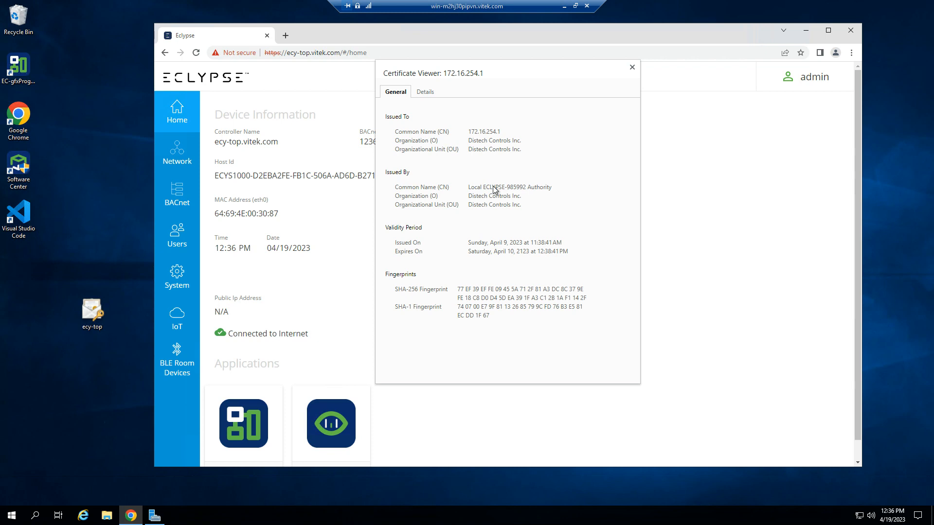
click(632, 67)
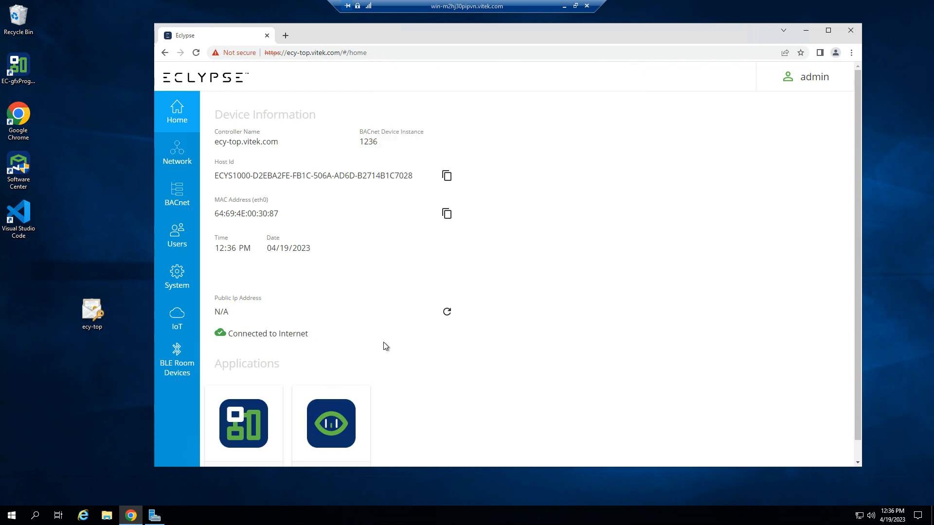
Set the certificate mode to Custom in the controller's system web server settings.
click(173, 288)
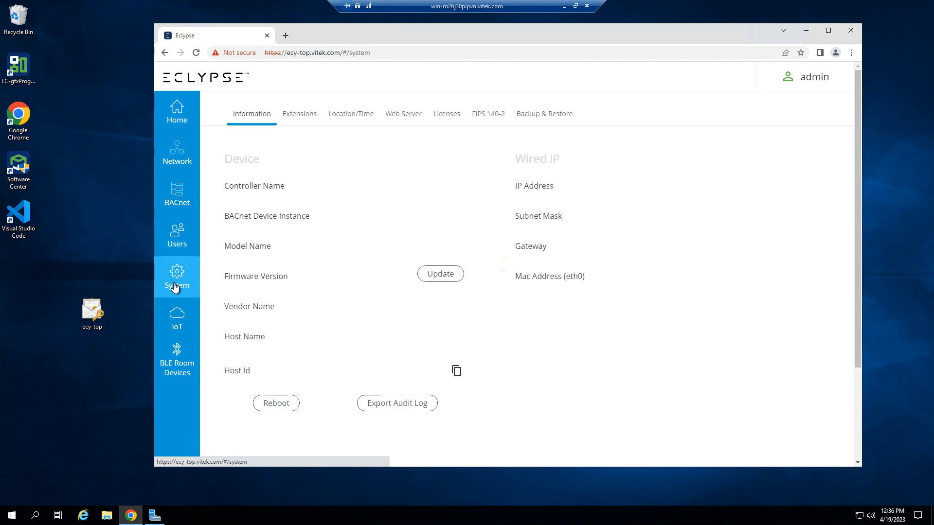
click(396, 116)
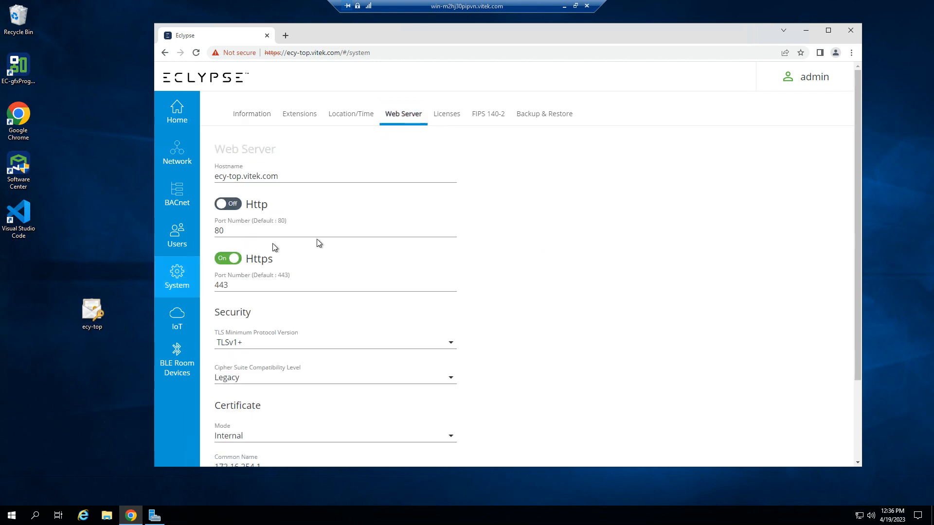
scroll(270, 246, down, 2)
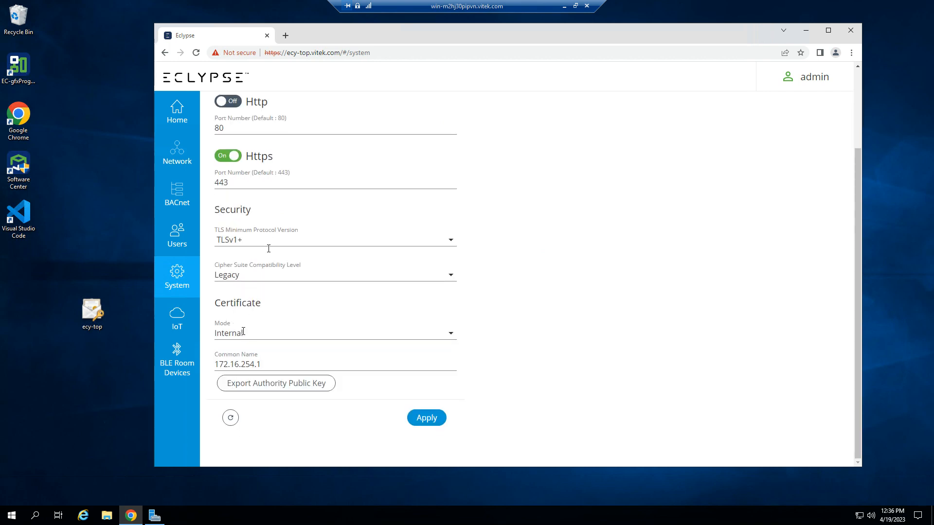
click(452, 339)
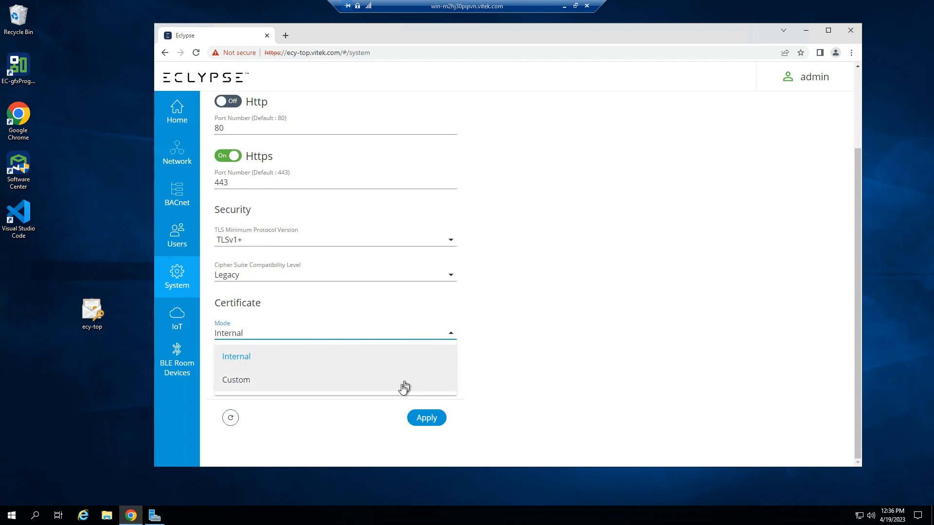
click(380, 381)
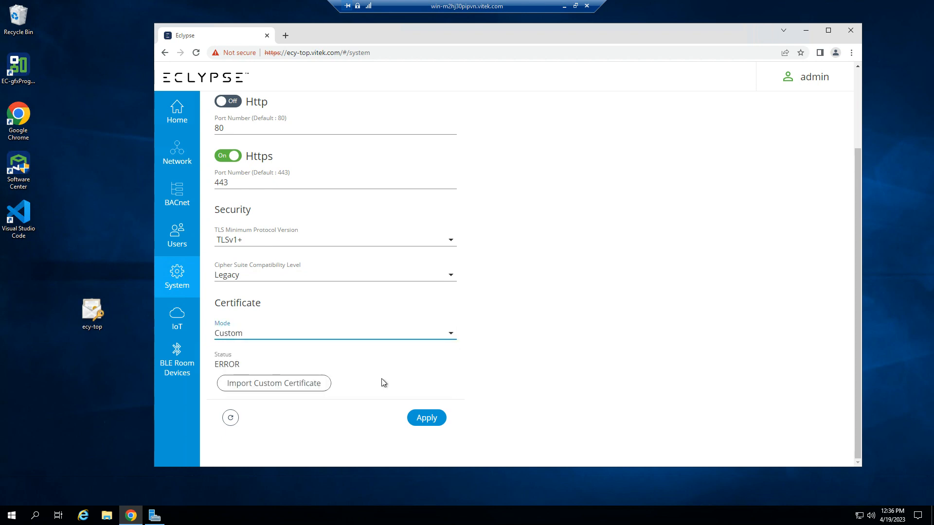
Import the desktop file ecy-top.pfx as the custom certificate, entering the certificate password.
click(246, 384)
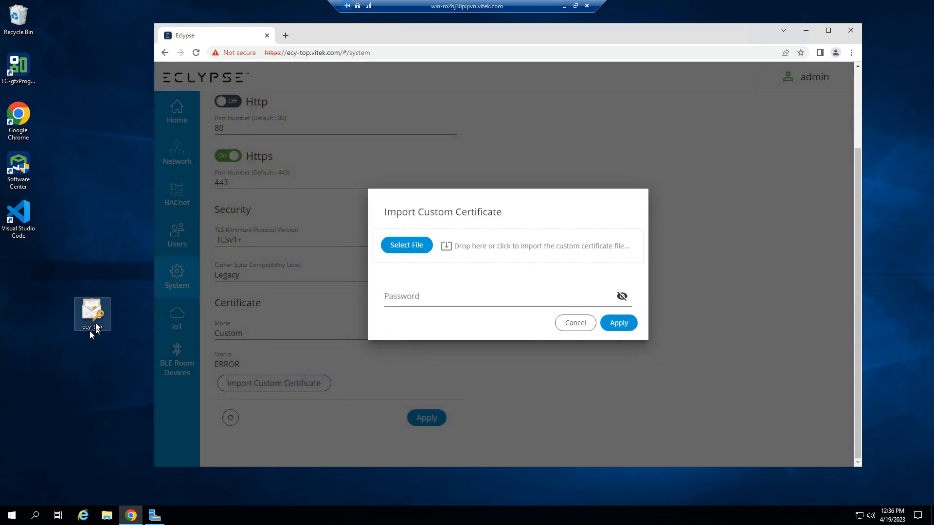
drag(93, 331, 476, 253)
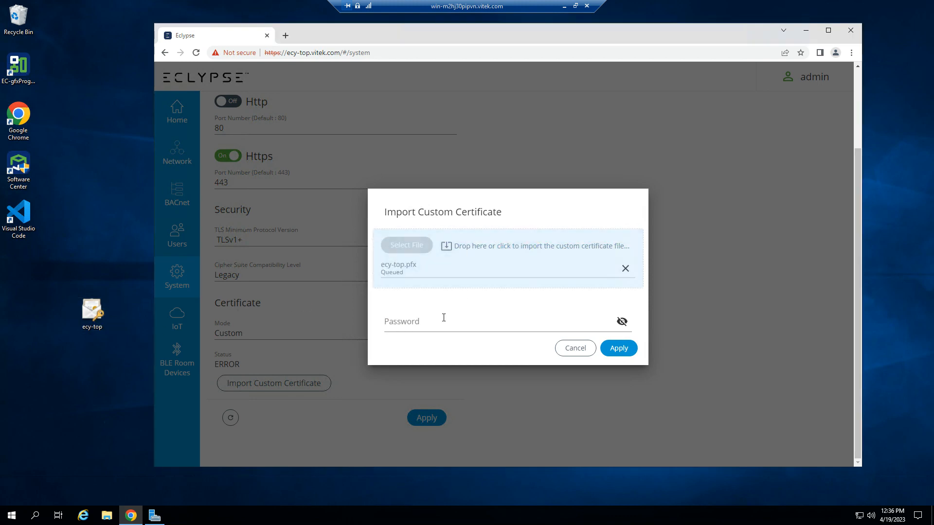
click(441, 320)
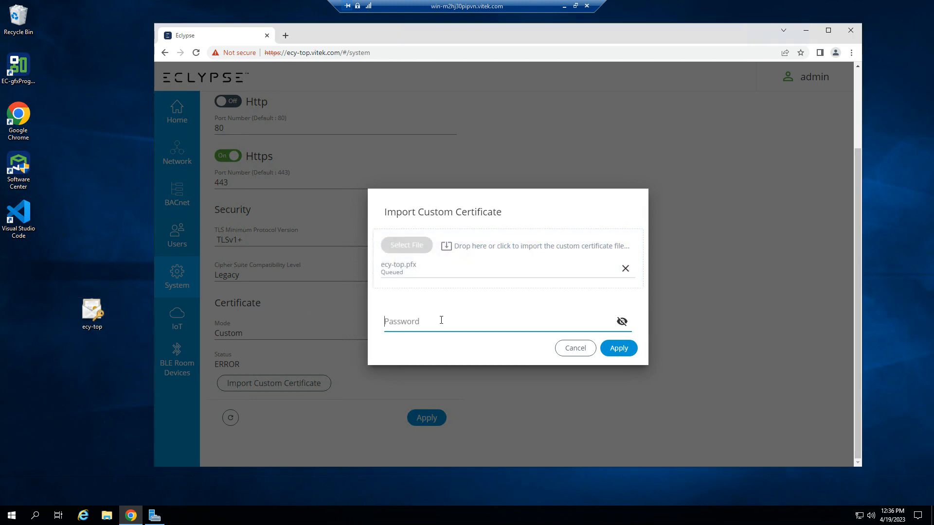
text(•••••••)
click(611, 348)
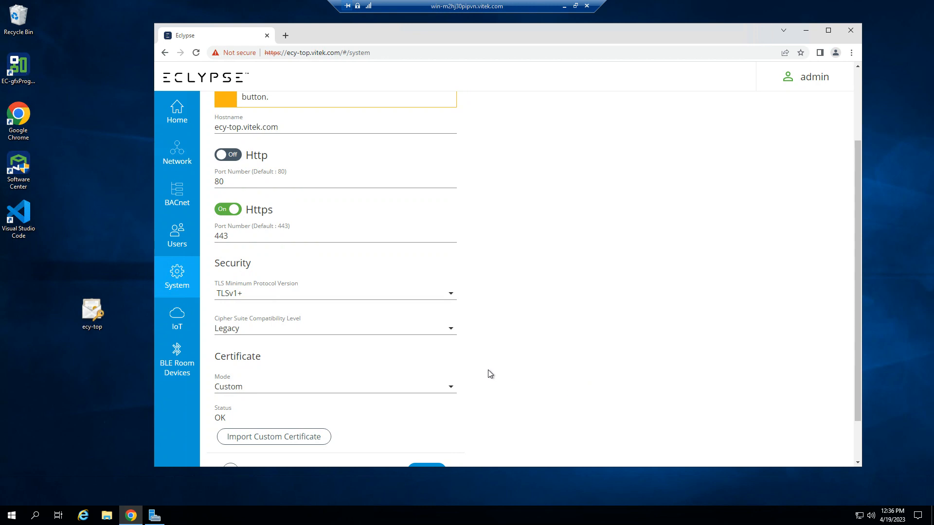
Review the pending web server update notice and apply the web server changes.
scroll(488, 373, up, 3)
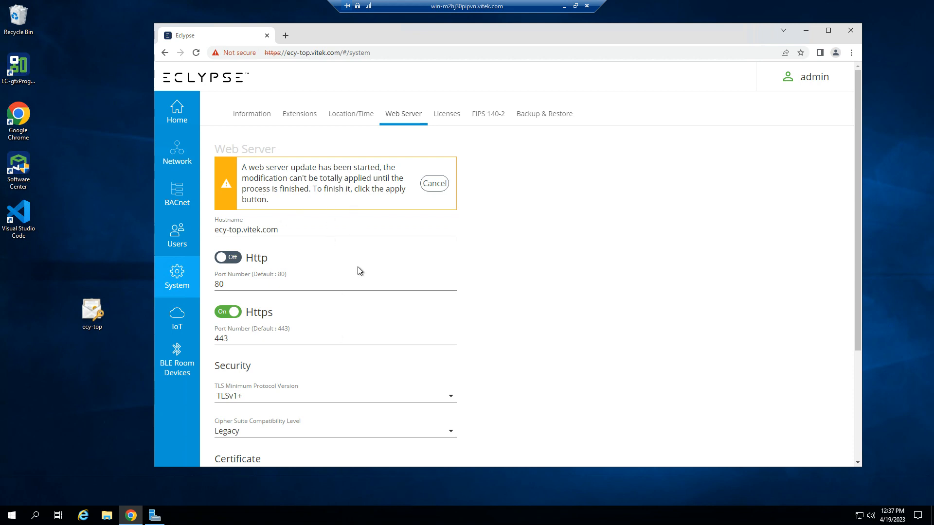
scroll(358, 267, down, 3)
click(425, 419)
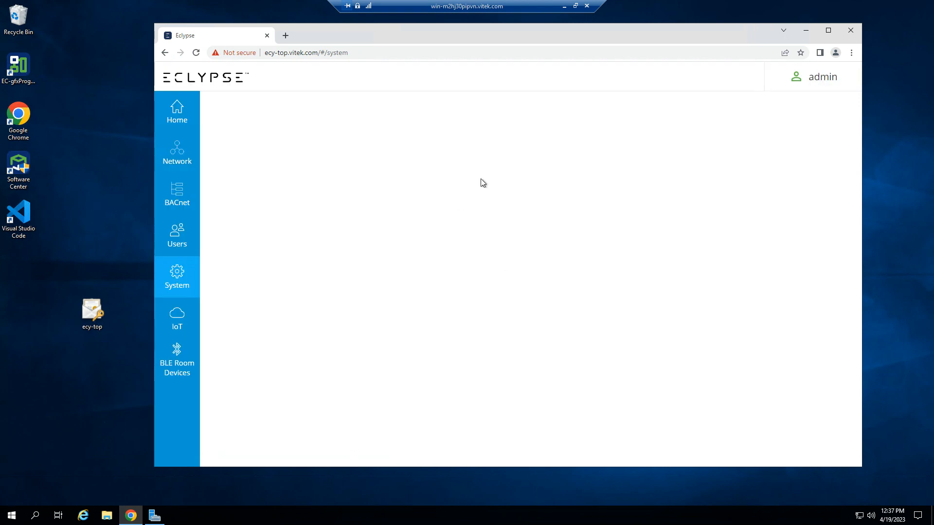
Log out of the controller and replace its browser tab with a new one.
click(817, 78)
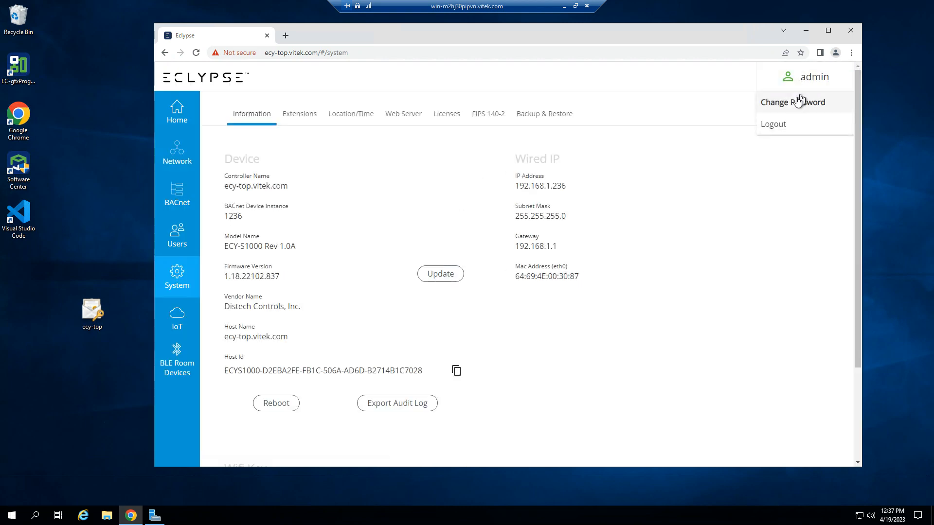
click(780, 125)
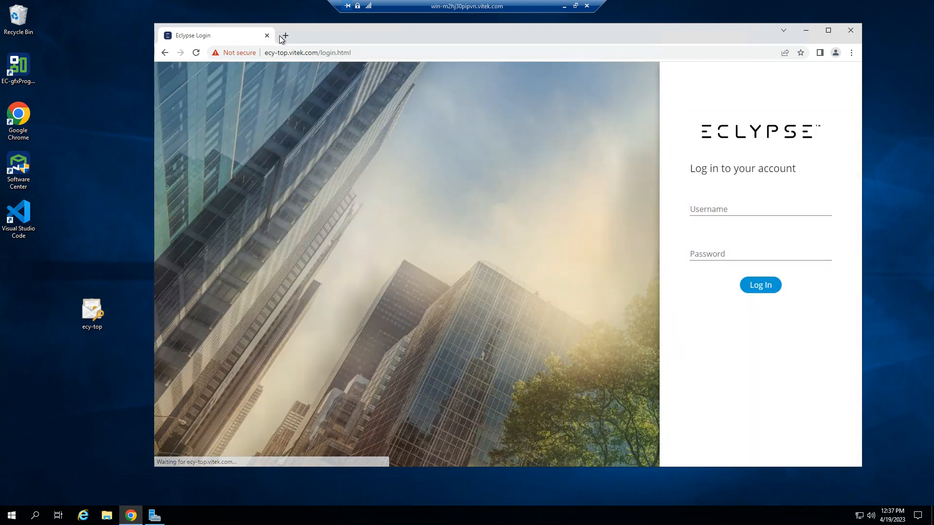
click(285, 36)
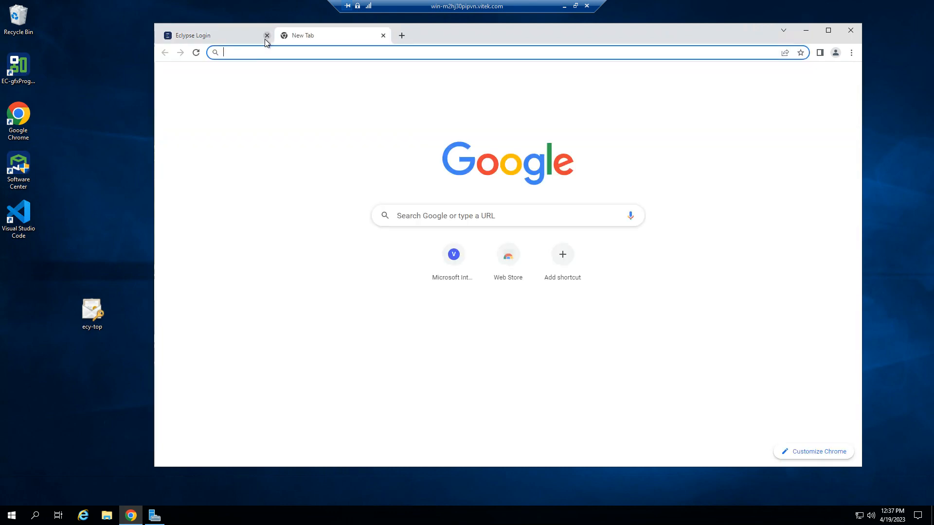
click(264, 39)
click(254, 52)
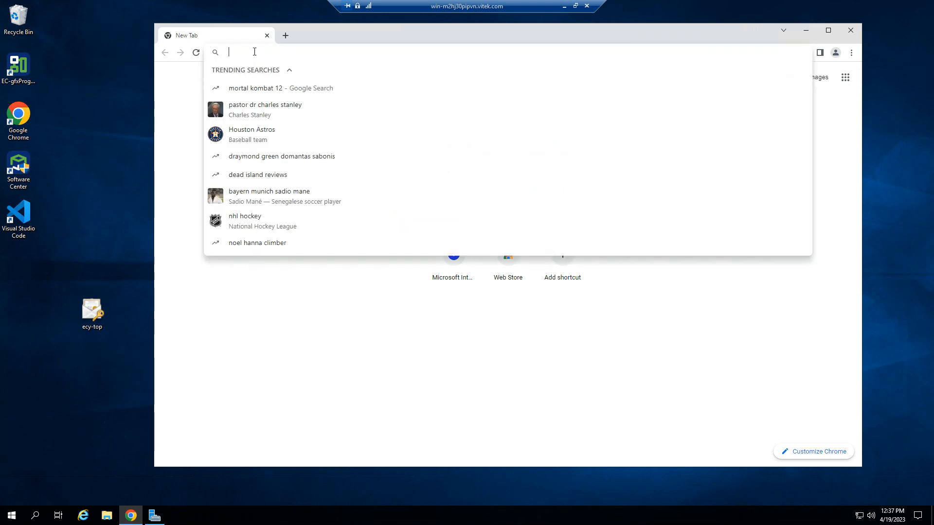
text(ht)
text(p)
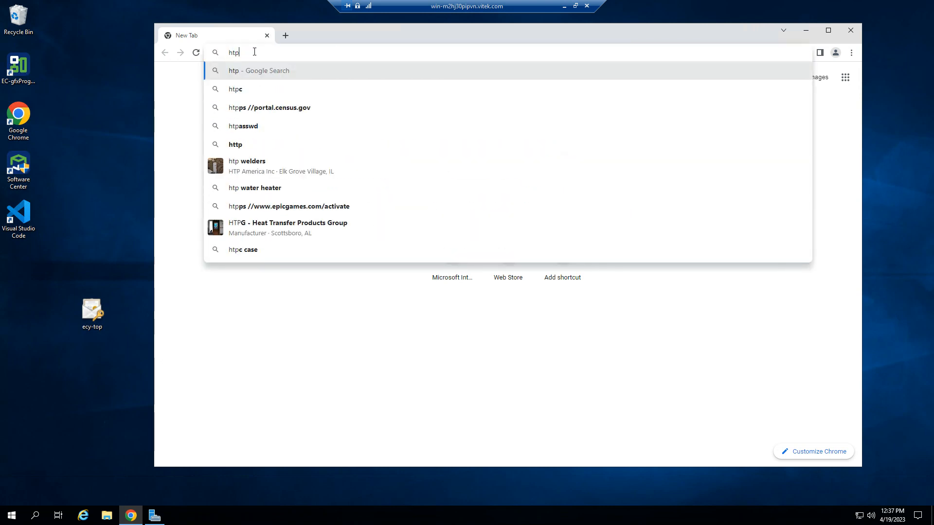
key(BackSpace)
text(tps://ecy0)
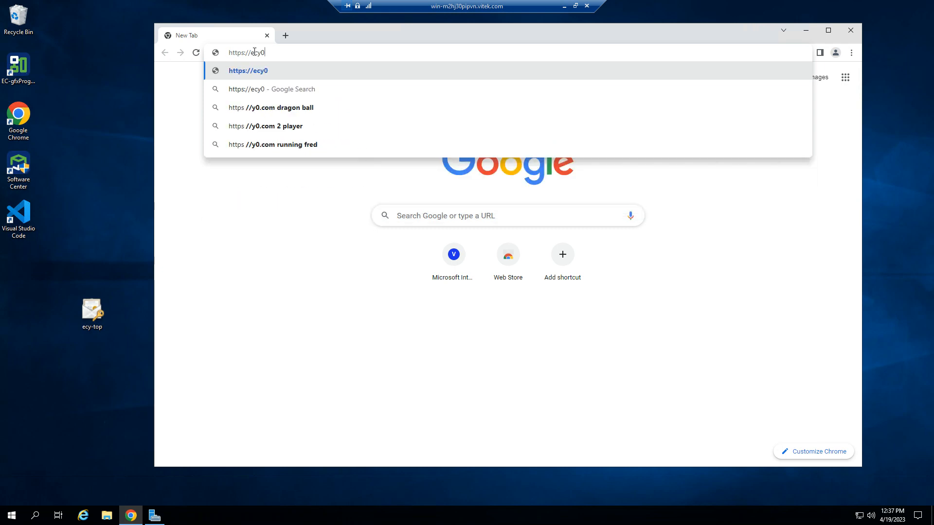
key(BackSpace)
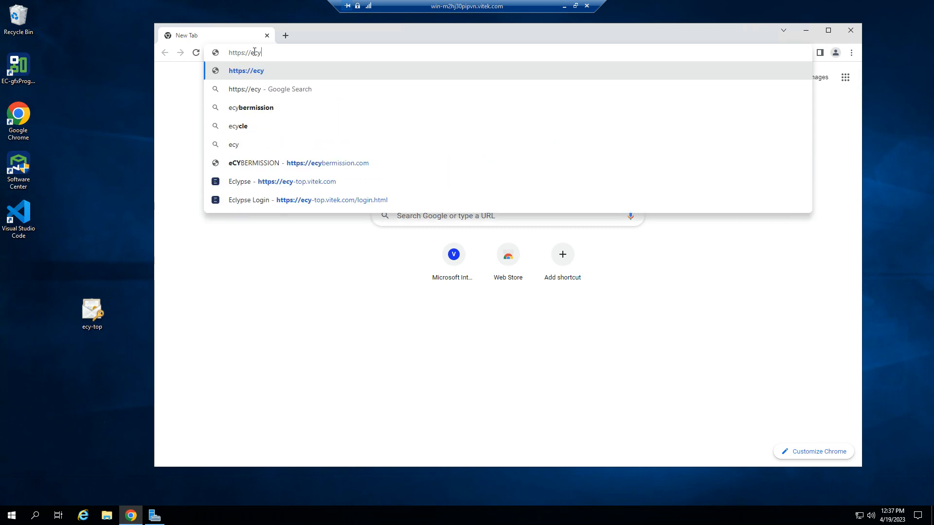
text(-top)
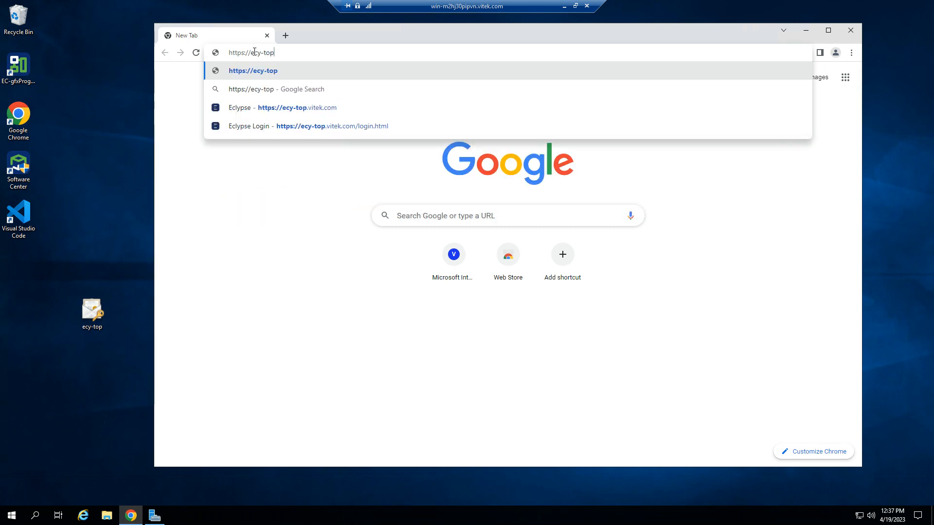
key(Down)
key(Down)
key(Return)
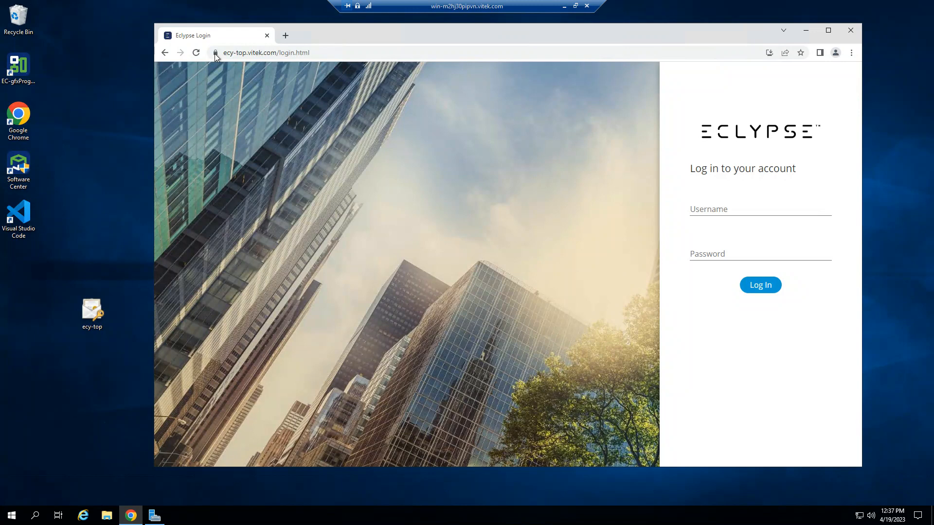
Inspect the site's connection security and its certificate's issued-to and issued-by common names, and close the certificate viewer.
click(215, 53)
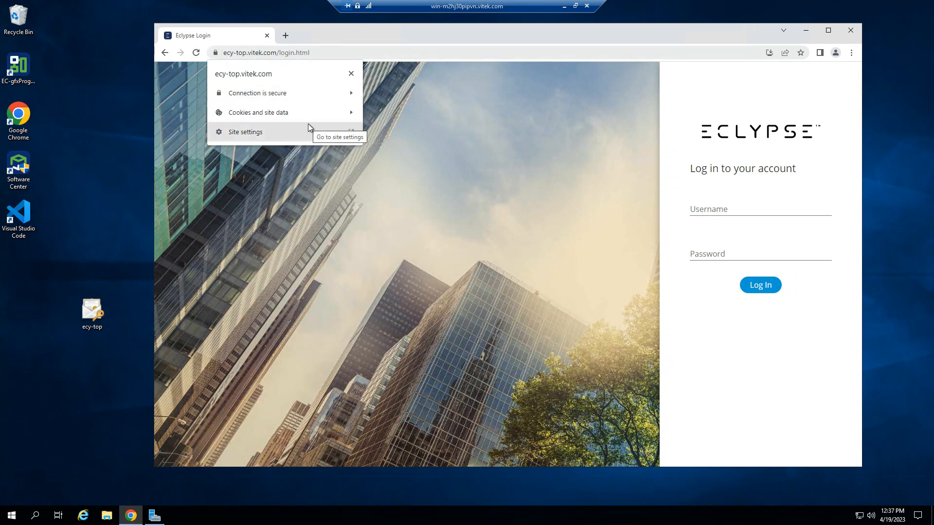
click(272, 97)
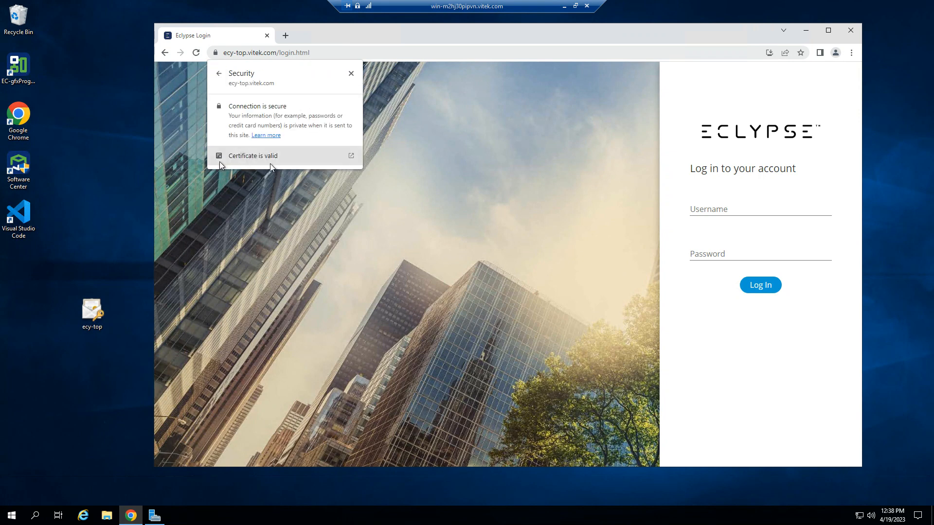
click(343, 155)
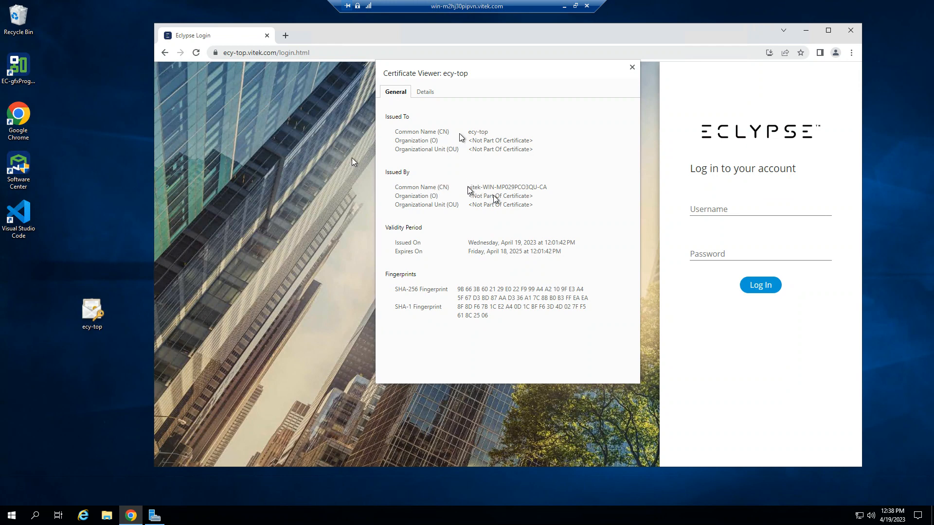
drag(469, 188, 547, 189)
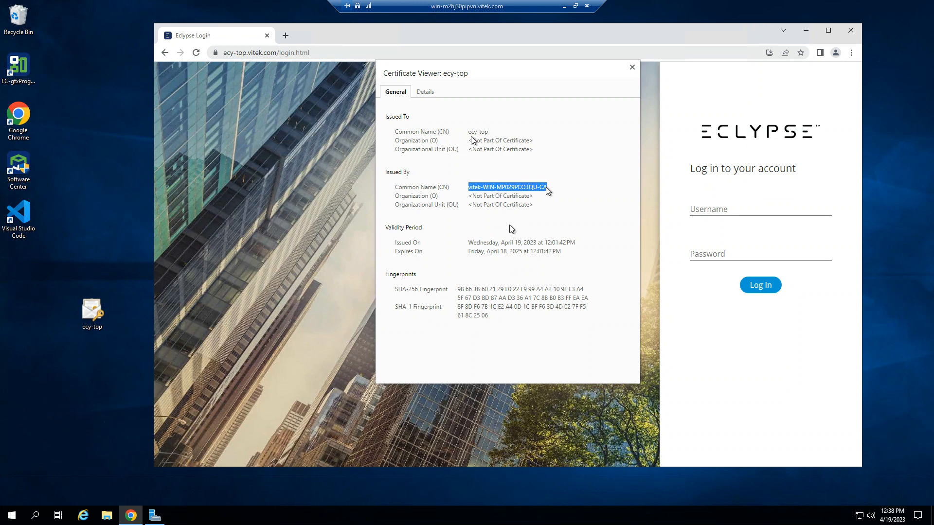
drag(469, 132, 490, 140)
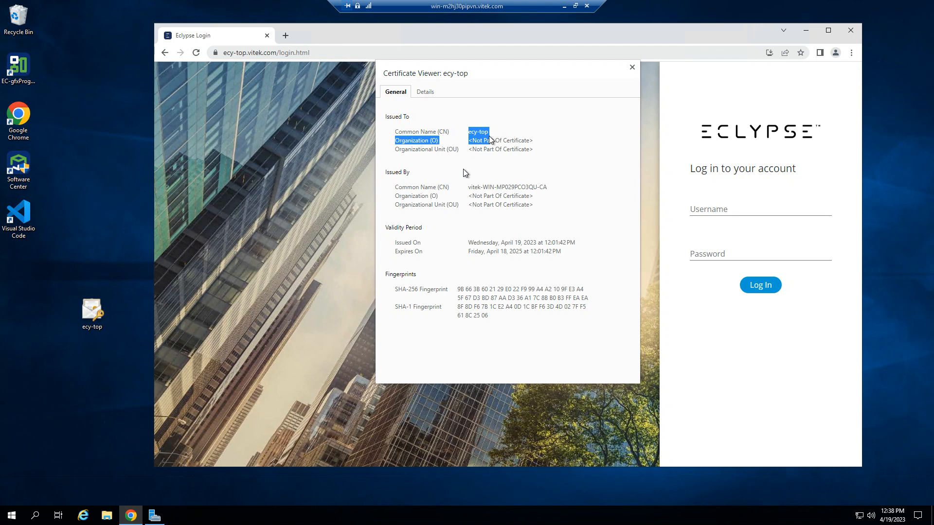
click(632, 67)
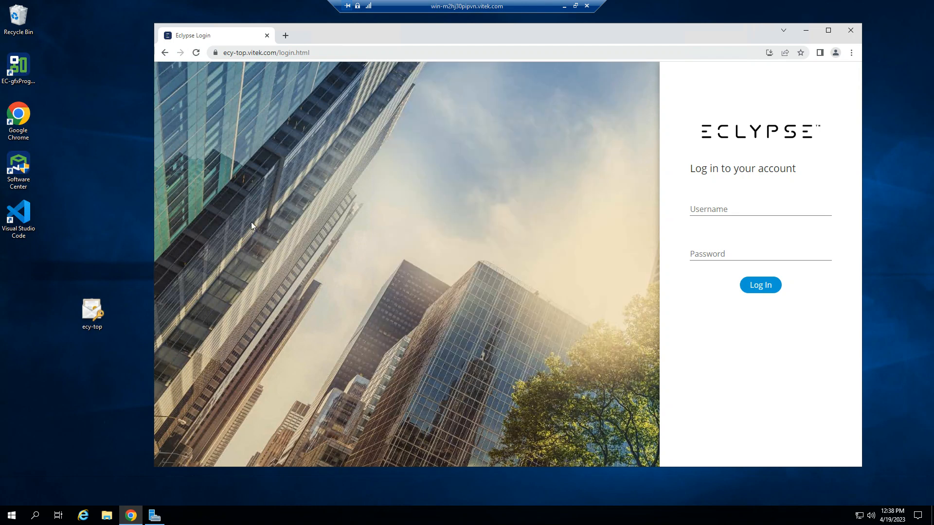
double_click(90, 319)
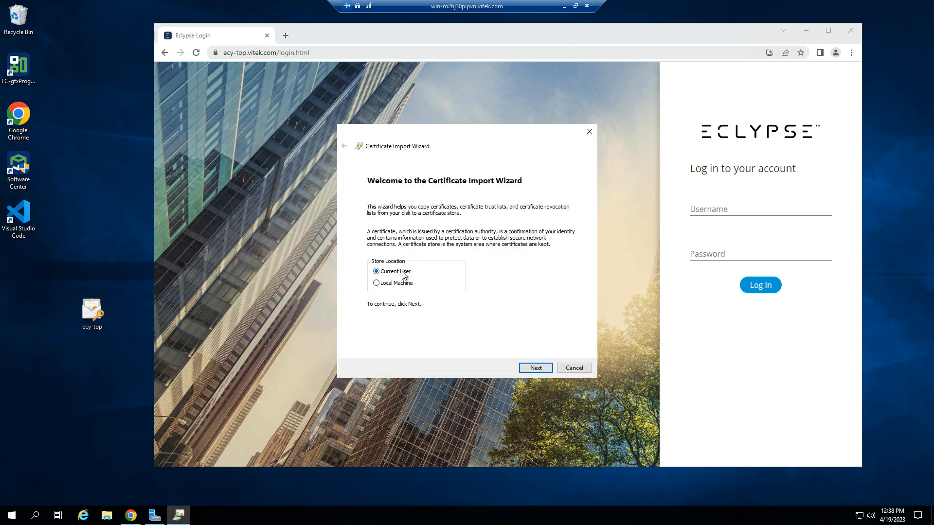
click(533, 368)
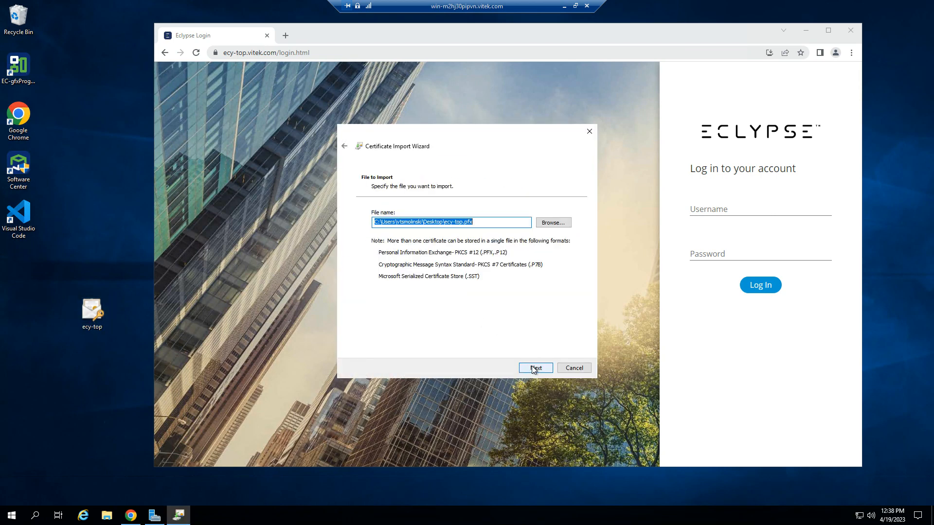
click(577, 369)
Check the general and detailed file properties of the desktop file ecy-top and close them without changes.
right_click(93, 315)
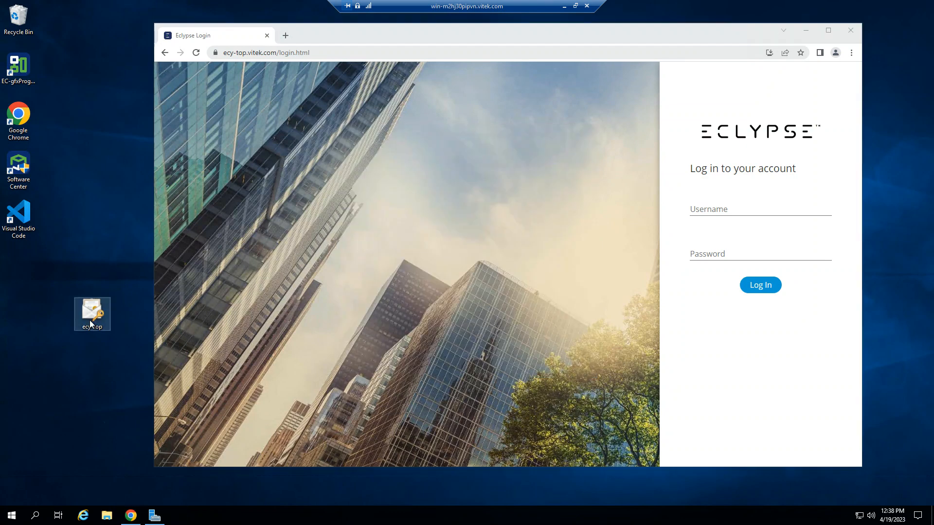
click(124, 483)
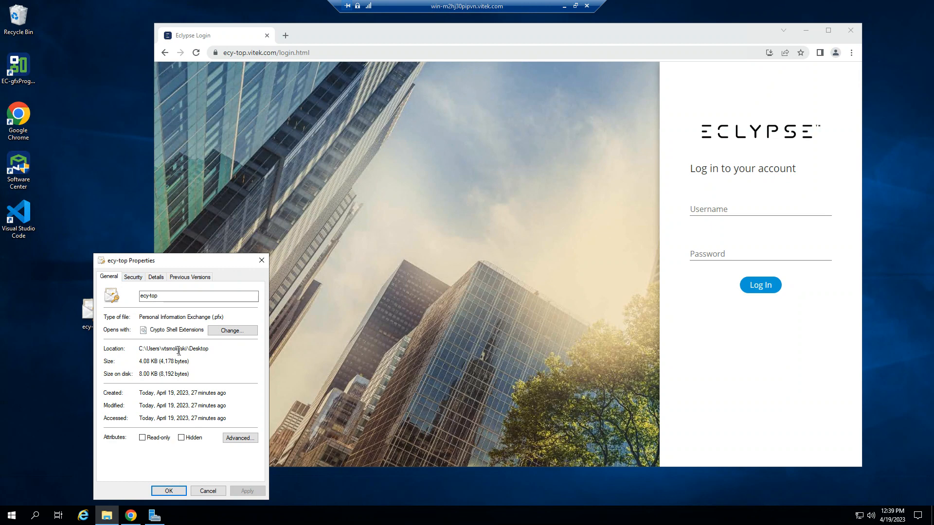
click(155, 276)
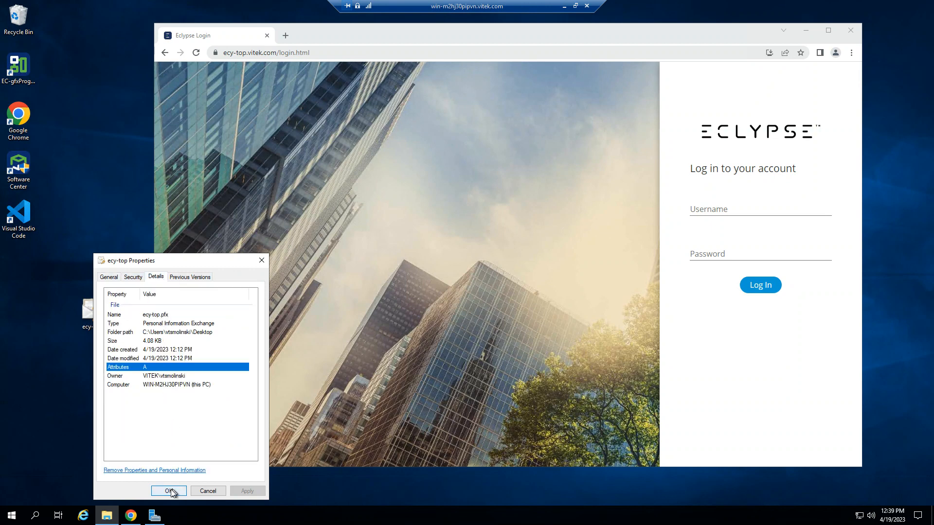
click(208, 491)
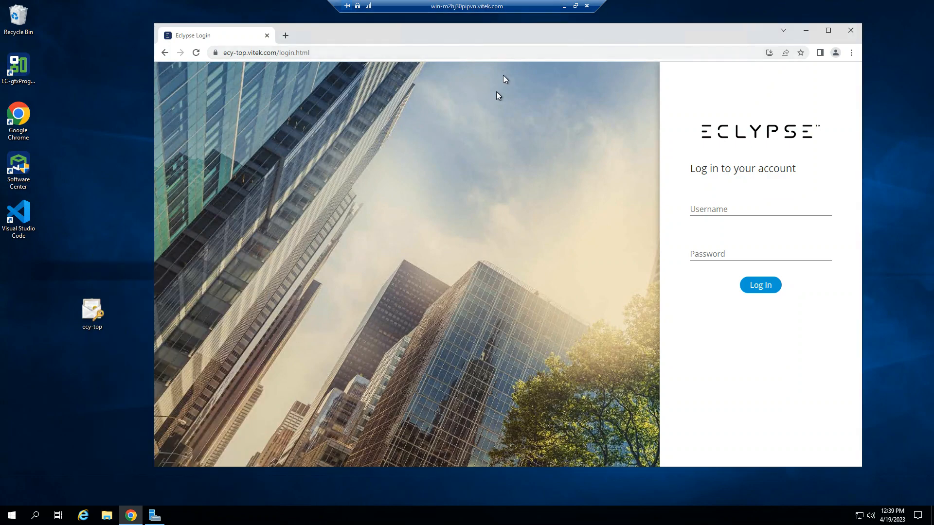